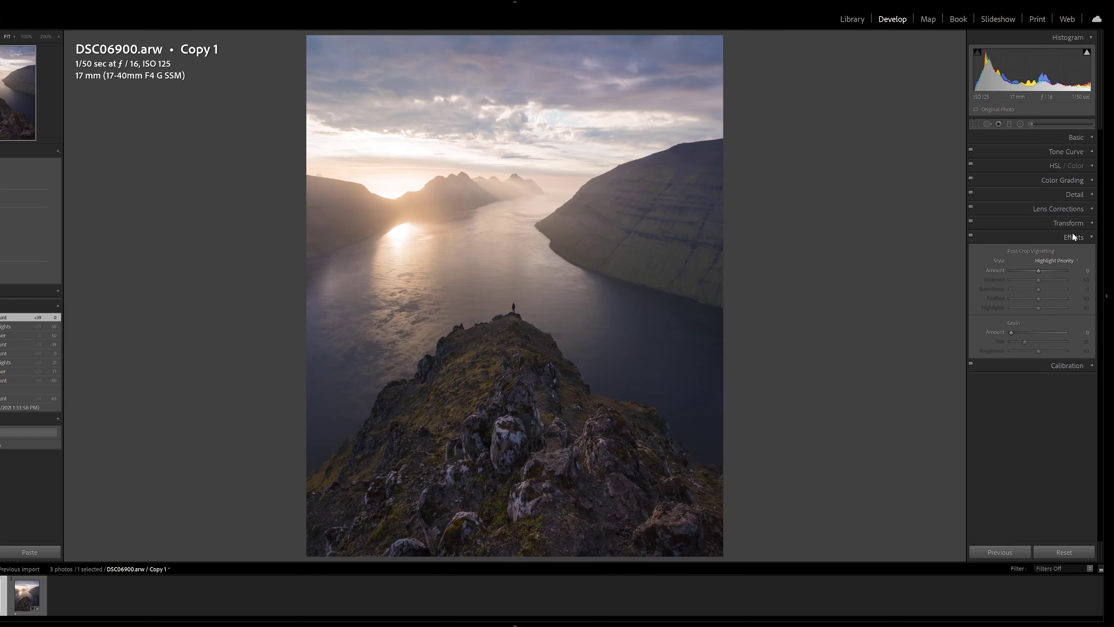
- Give Copy 1 a Post-Crop Vignetting of Amount −50, Midpoint 38 and Feather 74
left_click(1089, 240)
left_click(1092, 239)
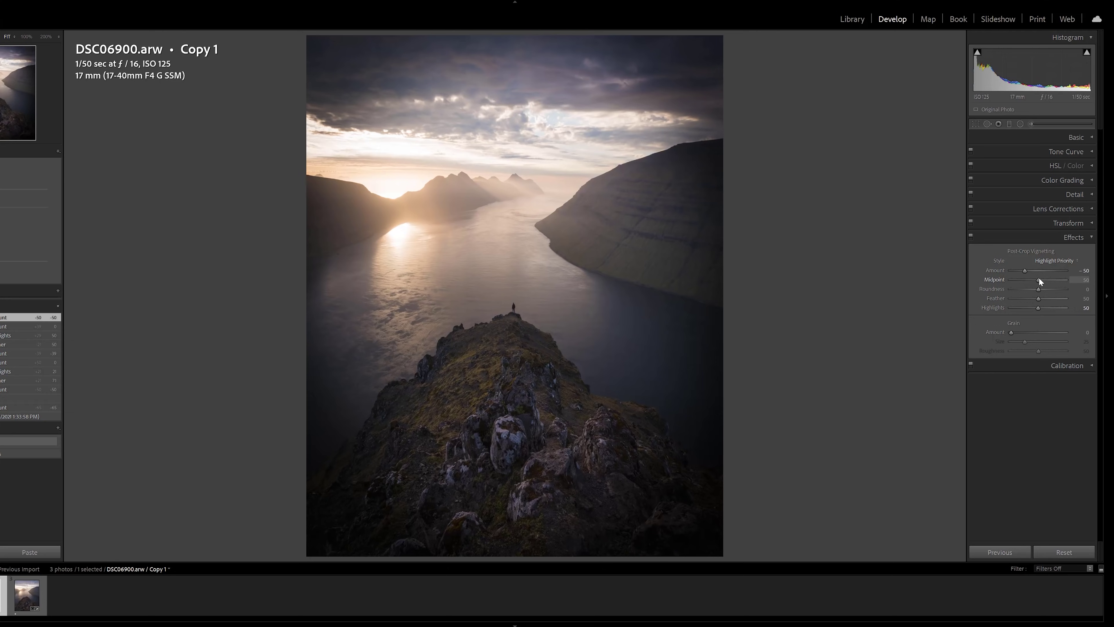
left_click_drag(1023, 280, 1051, 298)
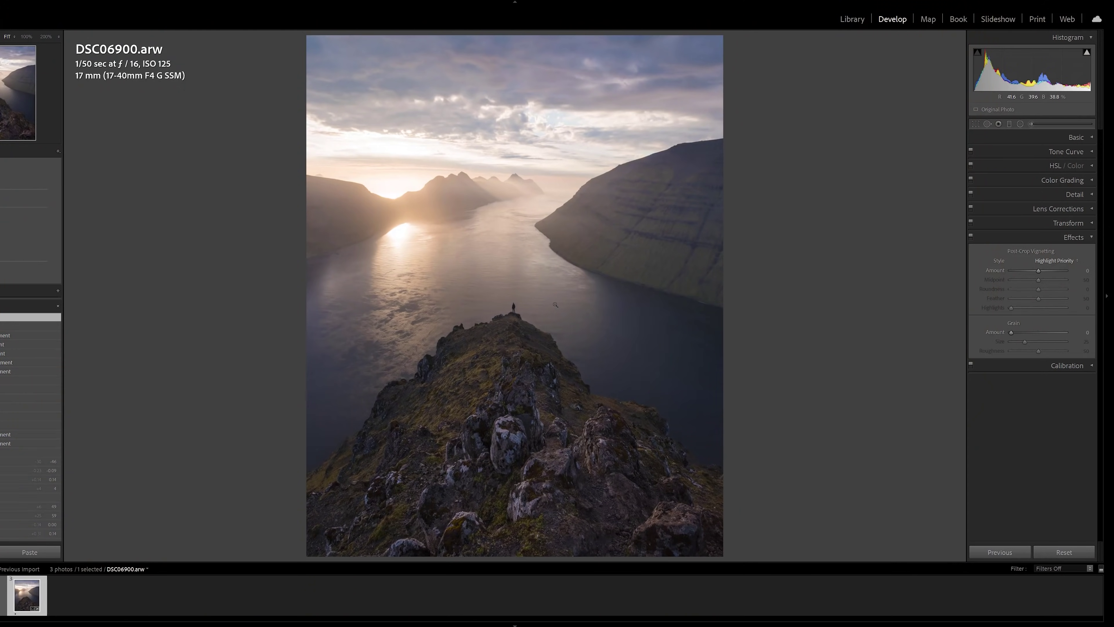
- Draw a large radial filter covering most of the photo and set its Exposure to −1.08
left_click(1020, 125)
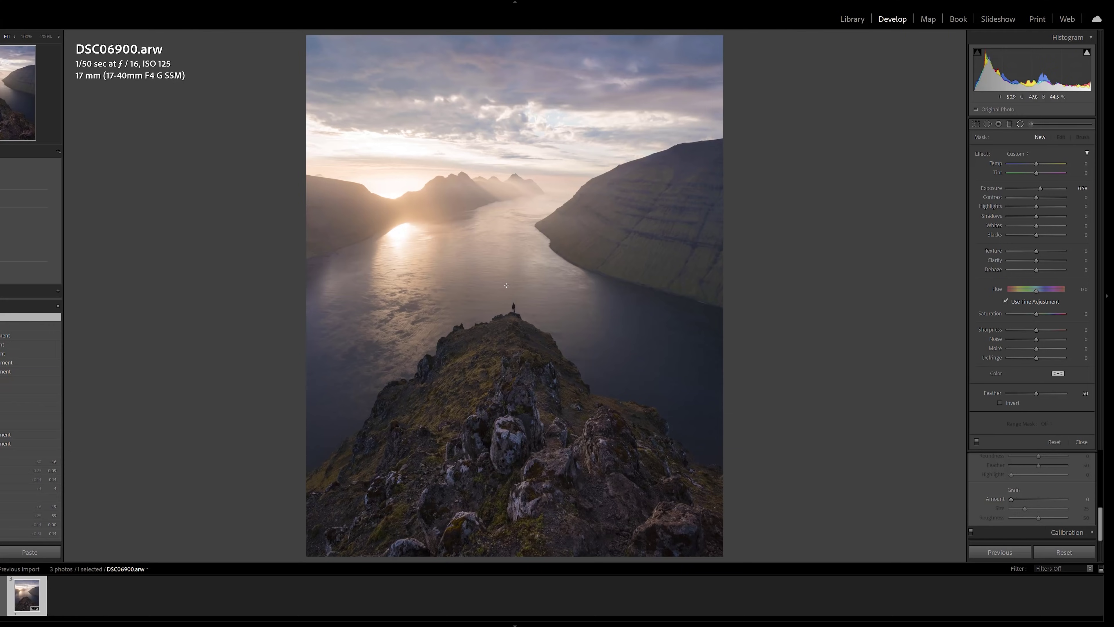
left_click_drag(507, 284, 781, 570)
double_click(982, 151)
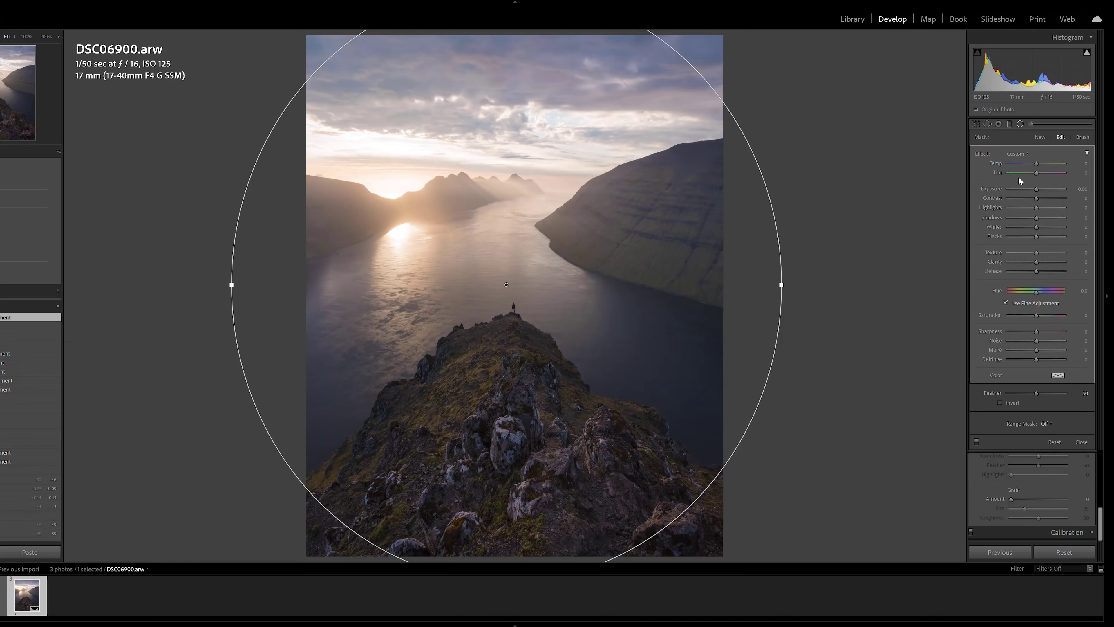
left_click_drag(1032, 189, 1026, 187)
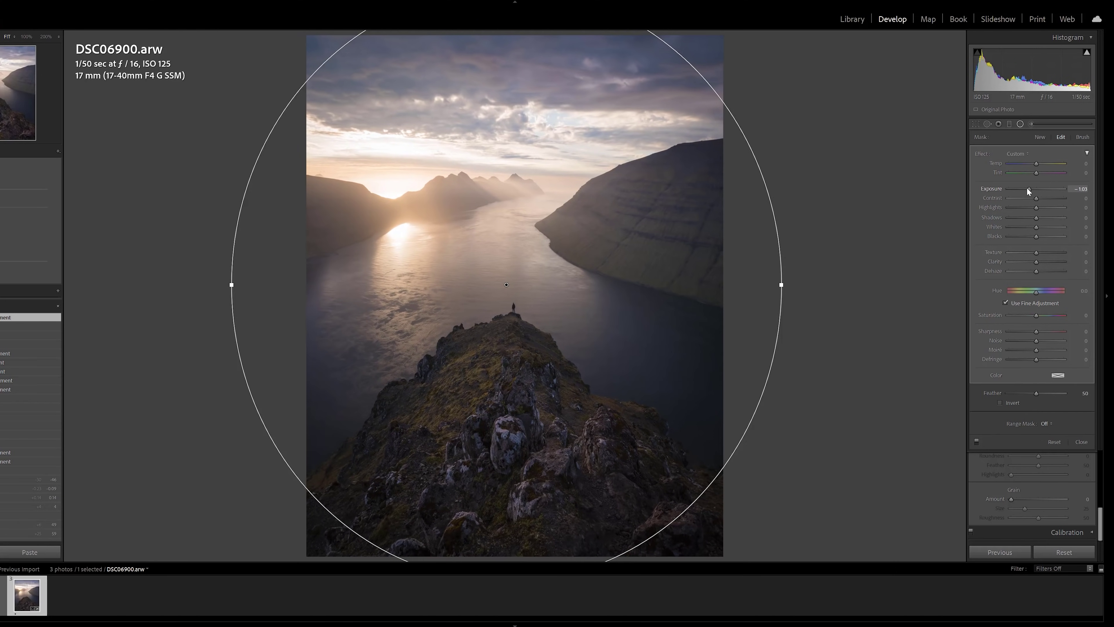
- Try inverting the filter area, leave it uninverted, and set Feather to 60
left_click(1000, 402)
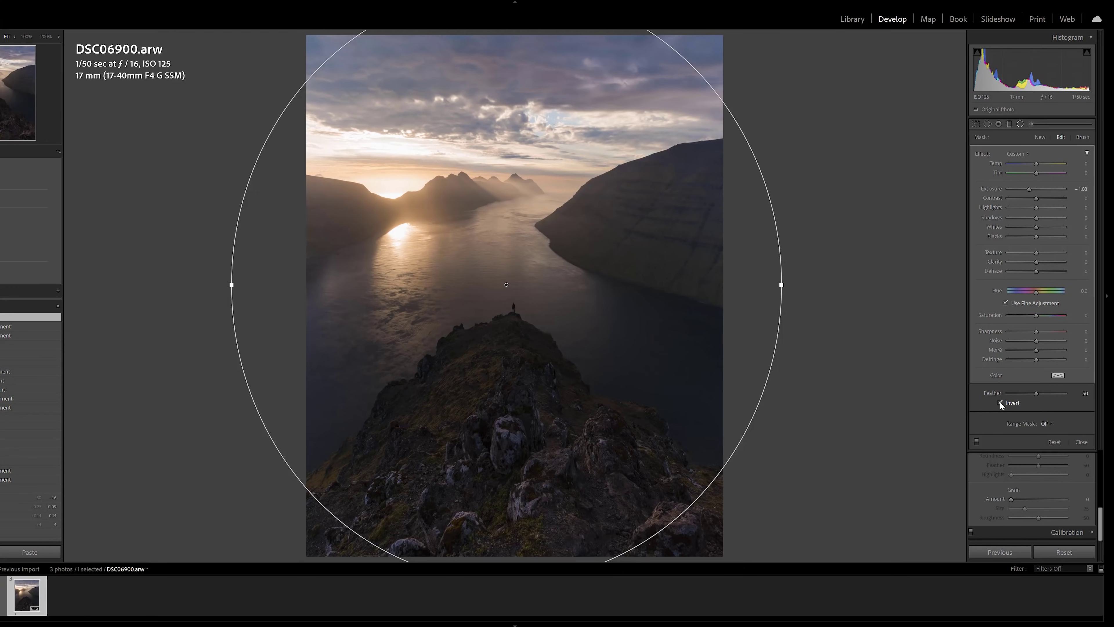
left_click(1000, 402)
left_click(1000, 402)
left_click(999, 402)
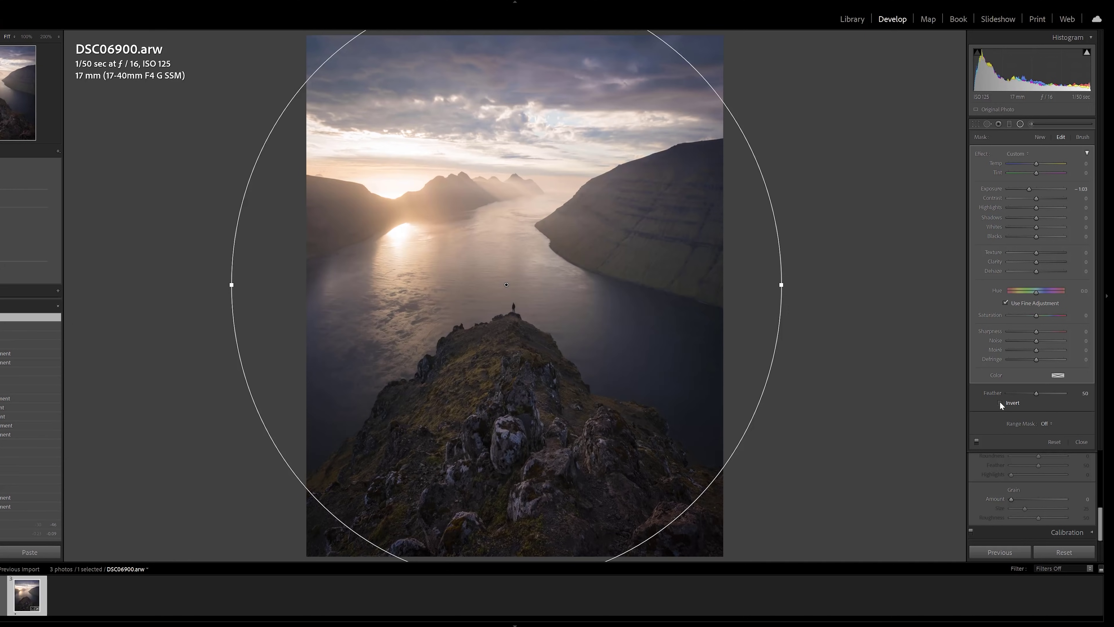
left_click_drag(1036, 393, 1043, 394)
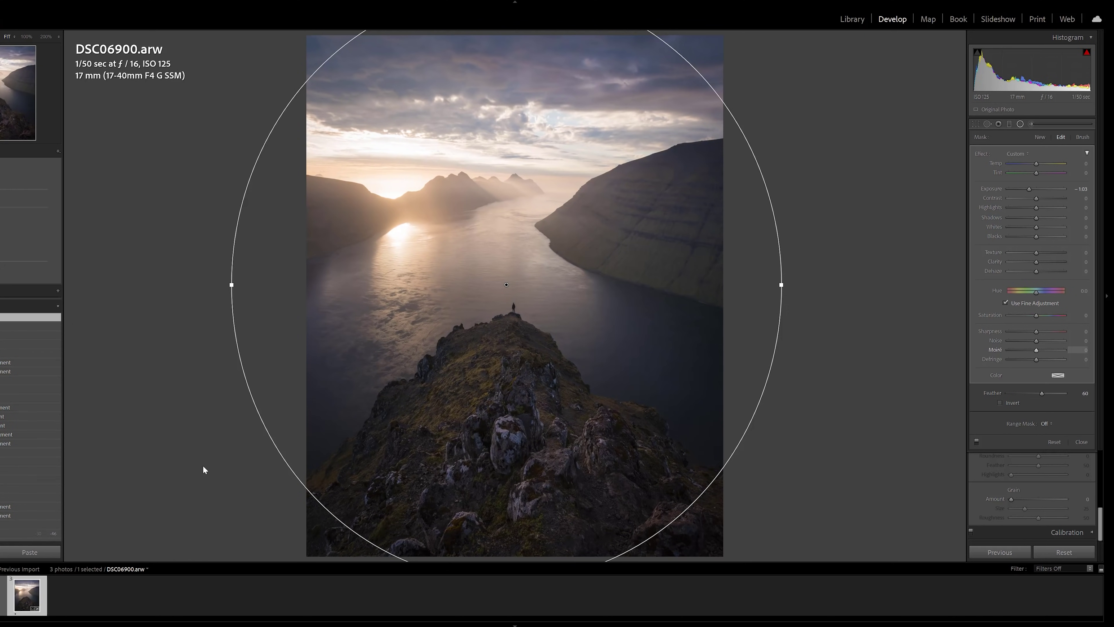
- Compare with the vignetted Copy 1, then return to the original and close the filter
key("ctrl+apostrophe")
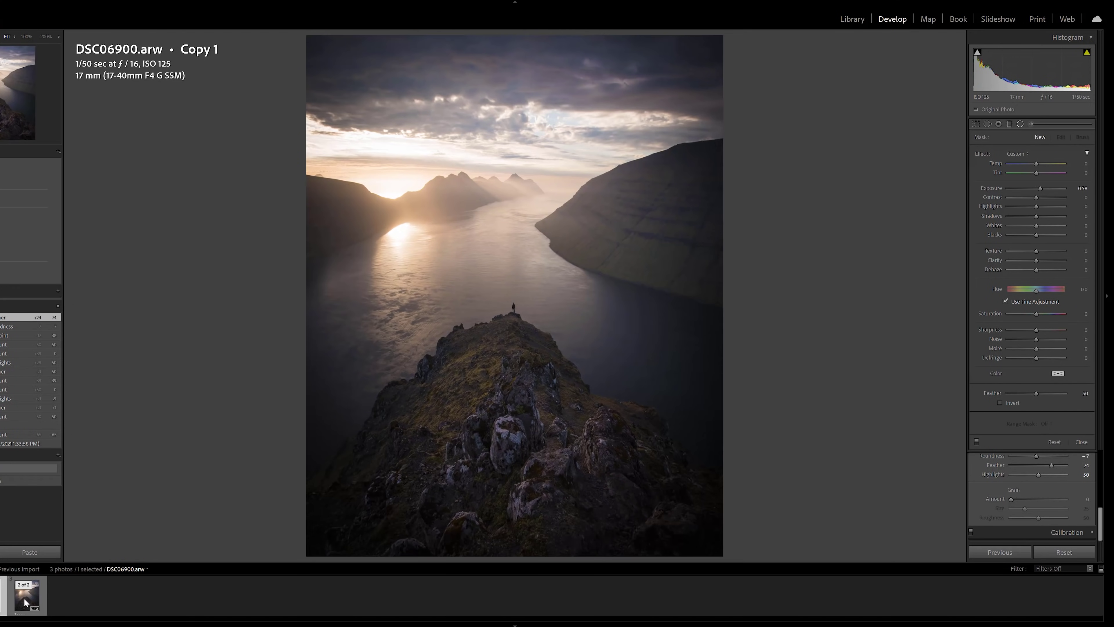
left_click(24, 601)
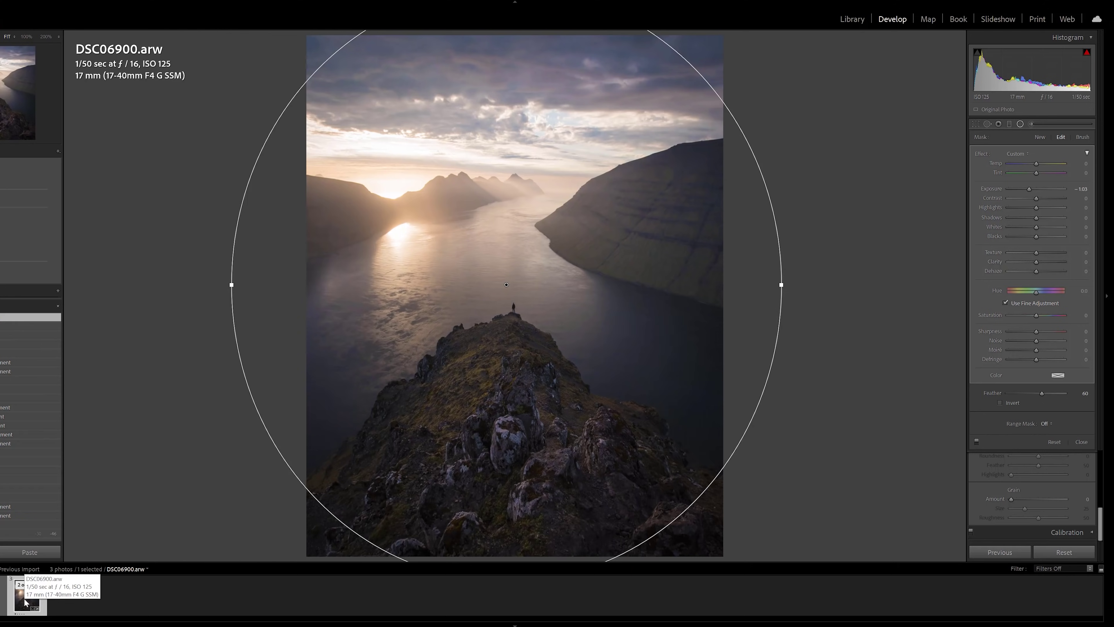
left_click(1022, 125)
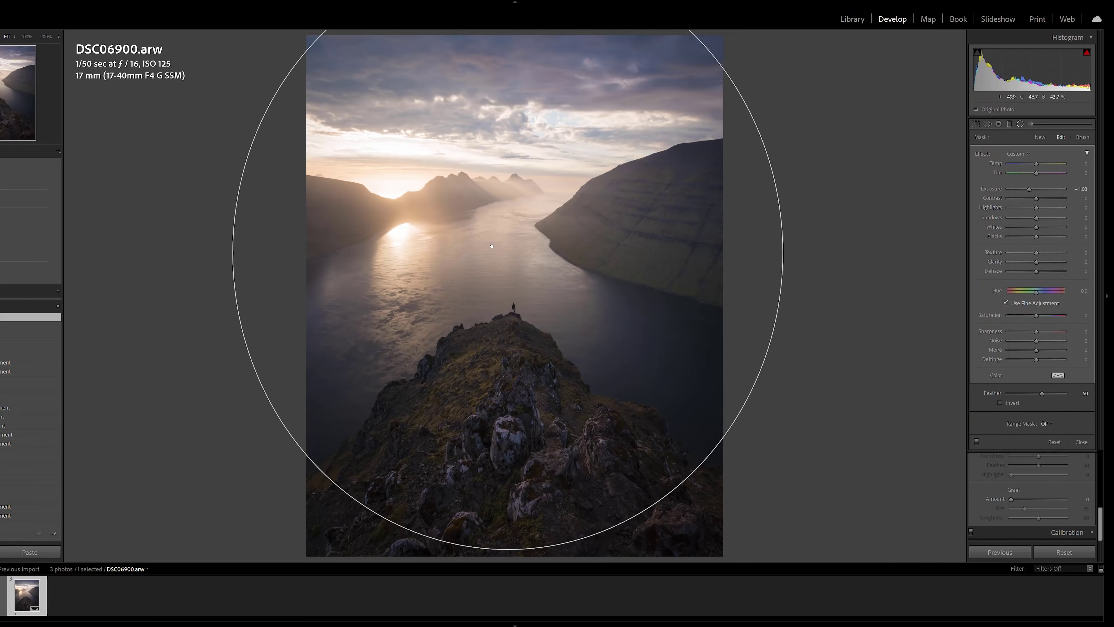
- Drag the radial filter down and right so it centres near the figure on the ridge
left_click_drag(491, 246, 500, 207)
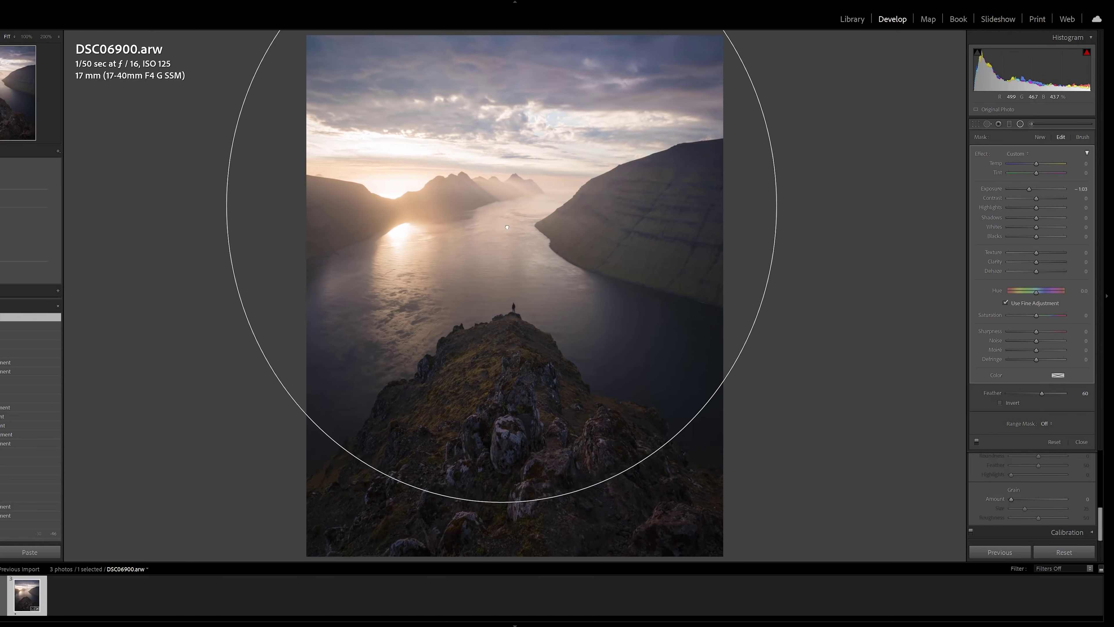
left_click_drag(511, 230, 632, 316)
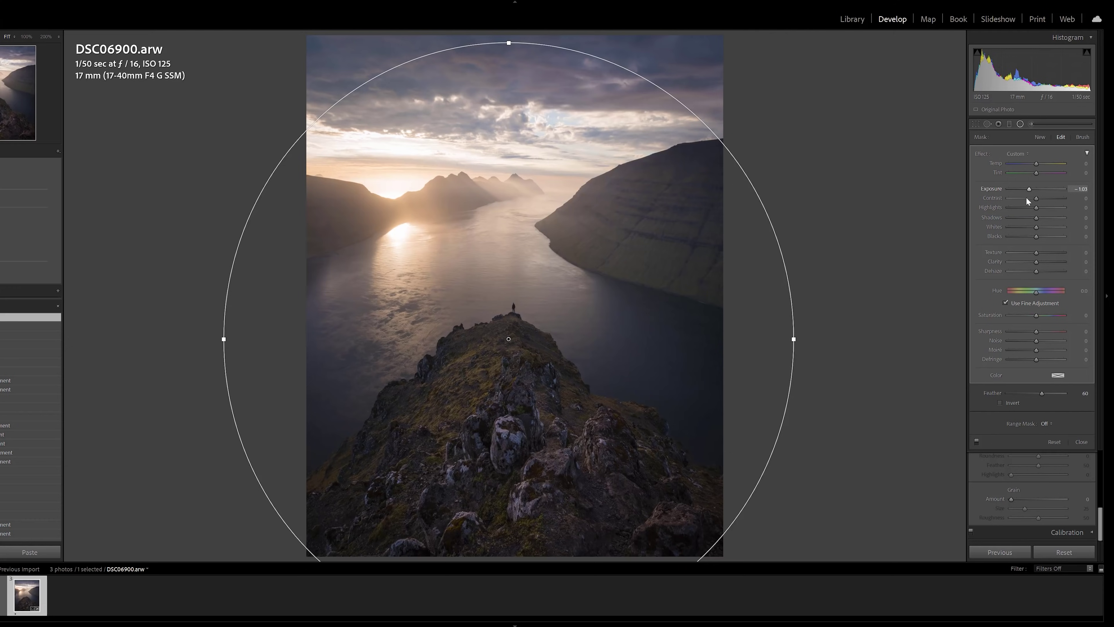
- Set the radial filter's Contrast to −7 and Highlights to −34, nudge Shadows, and close it
left_click_drag(1035, 196, 1036, 198)
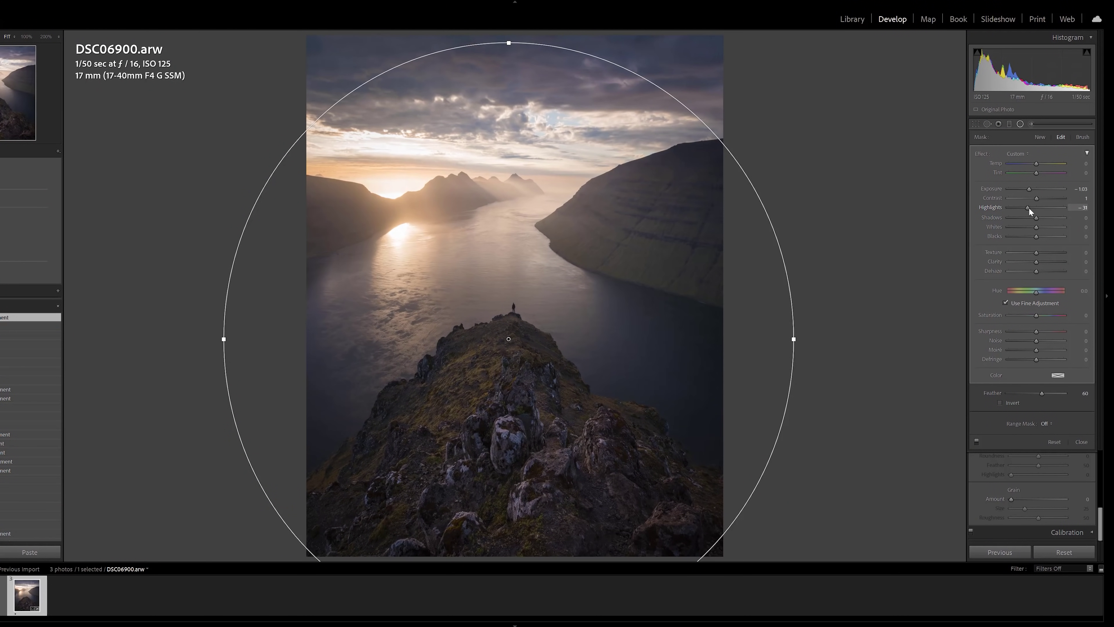
left_click_drag(1029, 208, 1030, 207)
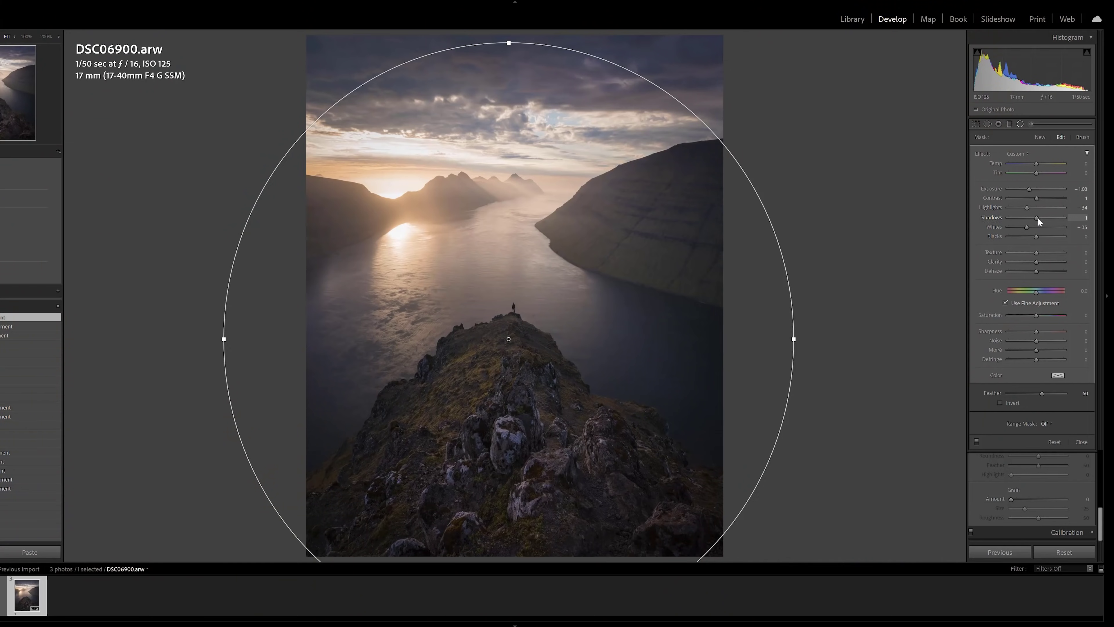
left_click_drag(1038, 218, 1038, 235)
key("shift+m")
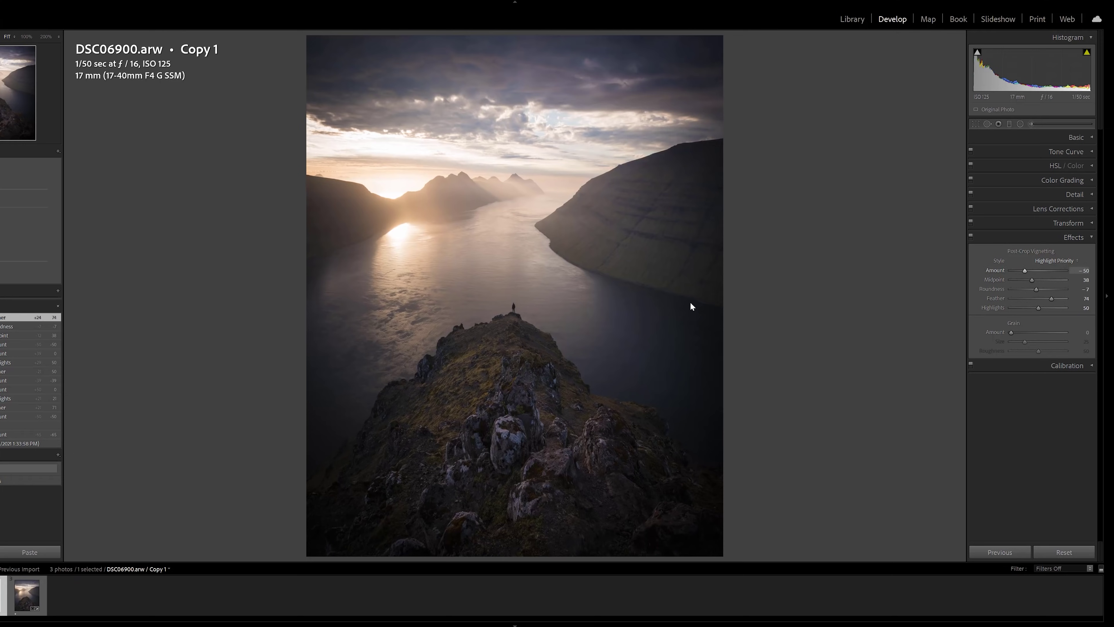
- Switch to the radial-filter original to compare it against the vignetted Copy 1
key("Left")
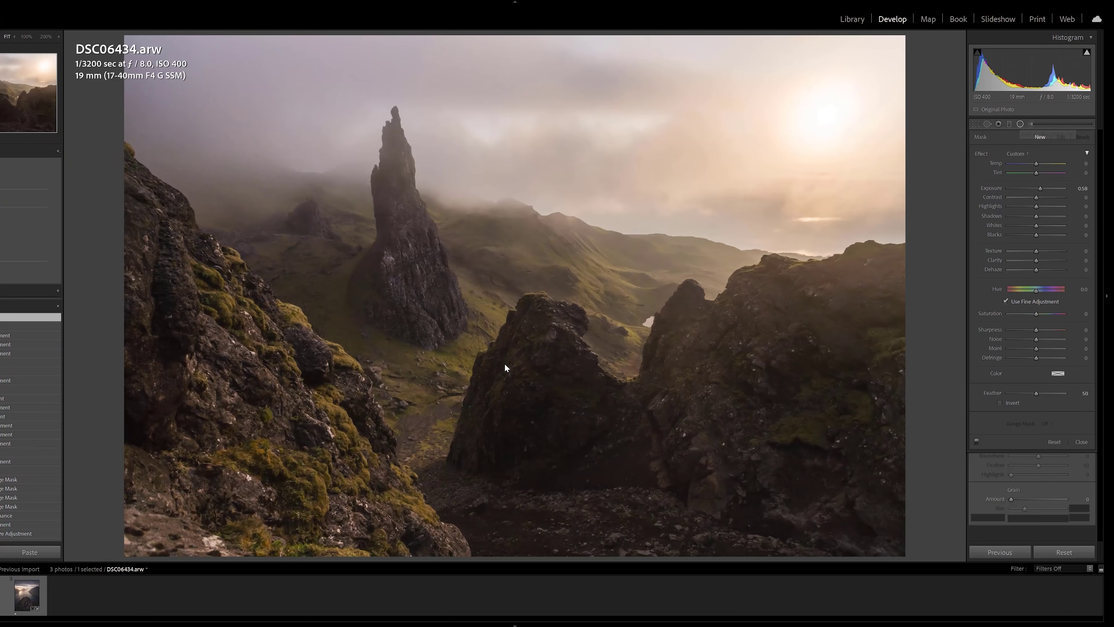
- Draw a large radial filter over the scene, set Exposure to about −1.62, lower Highlights and lift Shadows slightly
left_click_drag(492, 402, 980, 27)
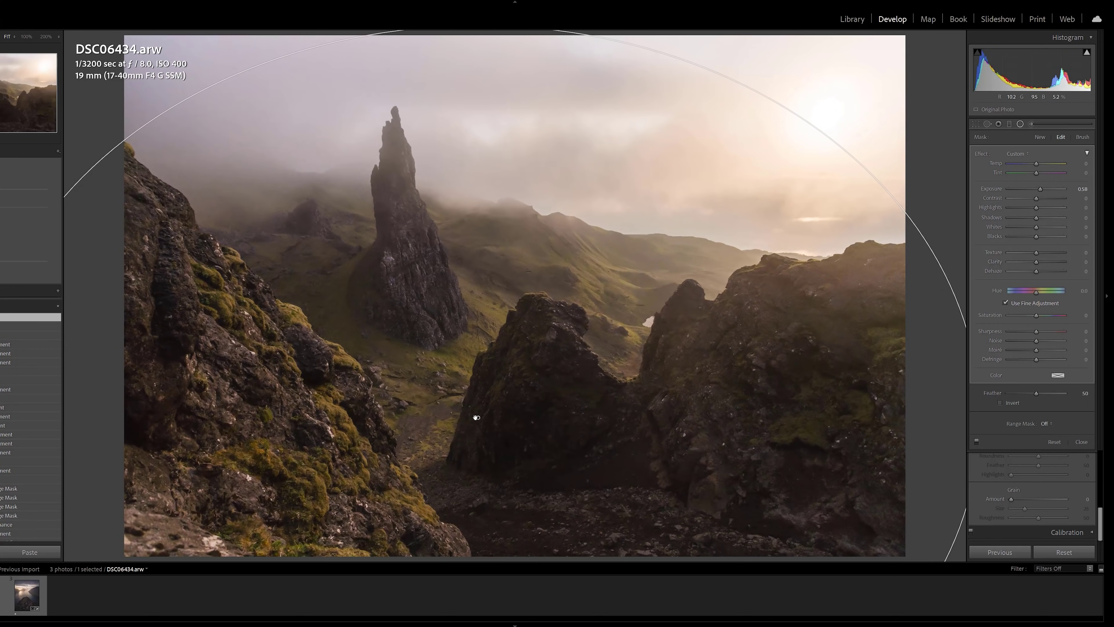
left_click_drag(475, 418, 508, 410)
double_click(982, 152)
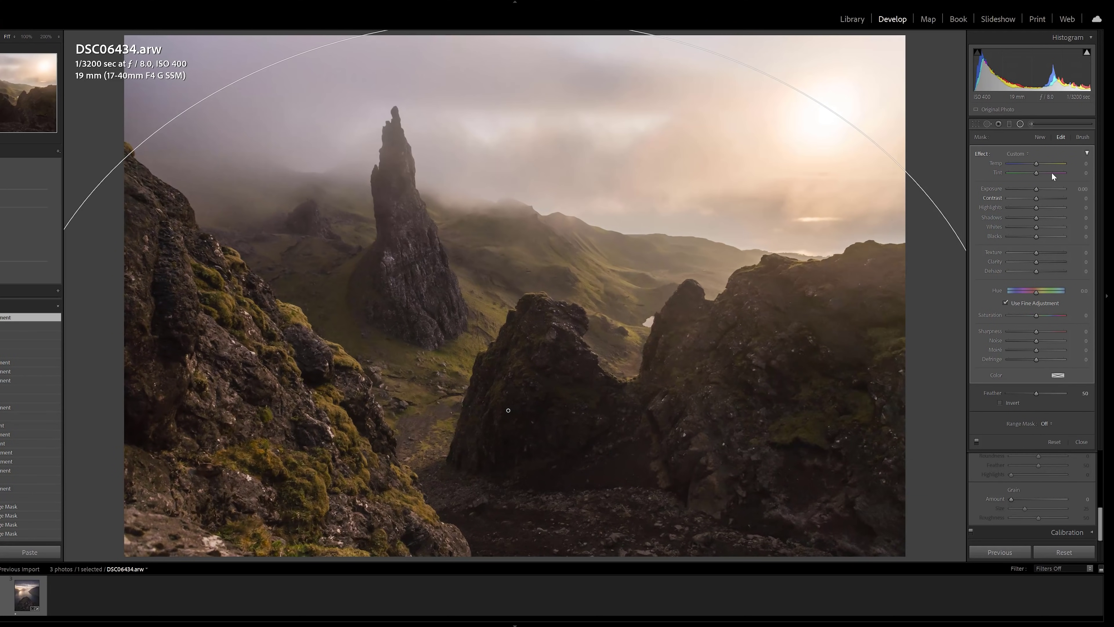
left_click_drag(1034, 189, 1023, 187)
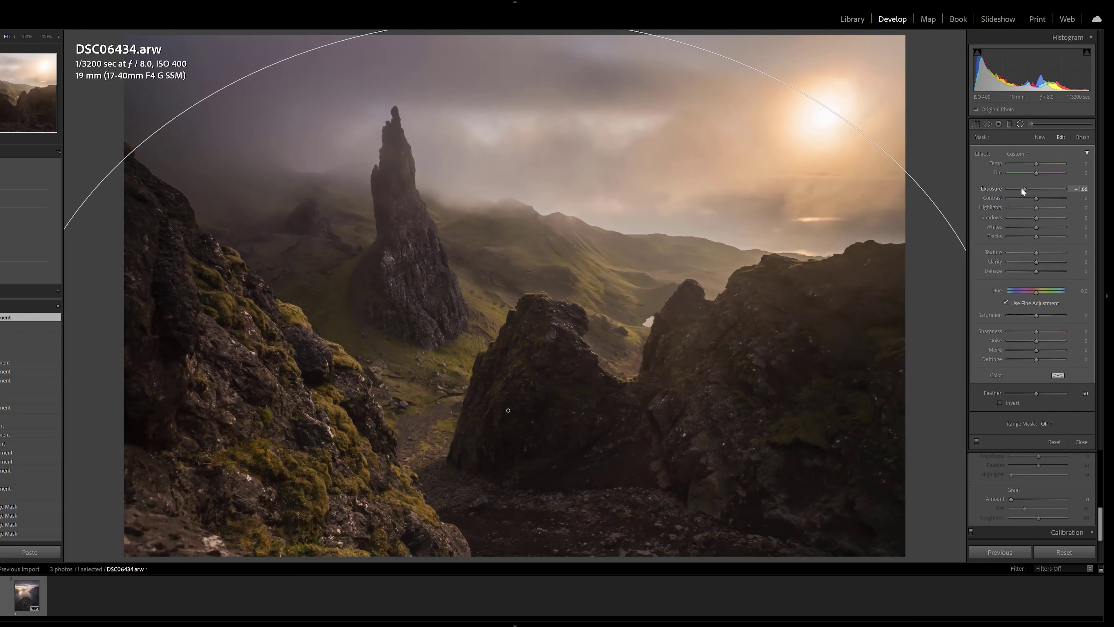
left_click_drag(1023, 186, 1030, 205)
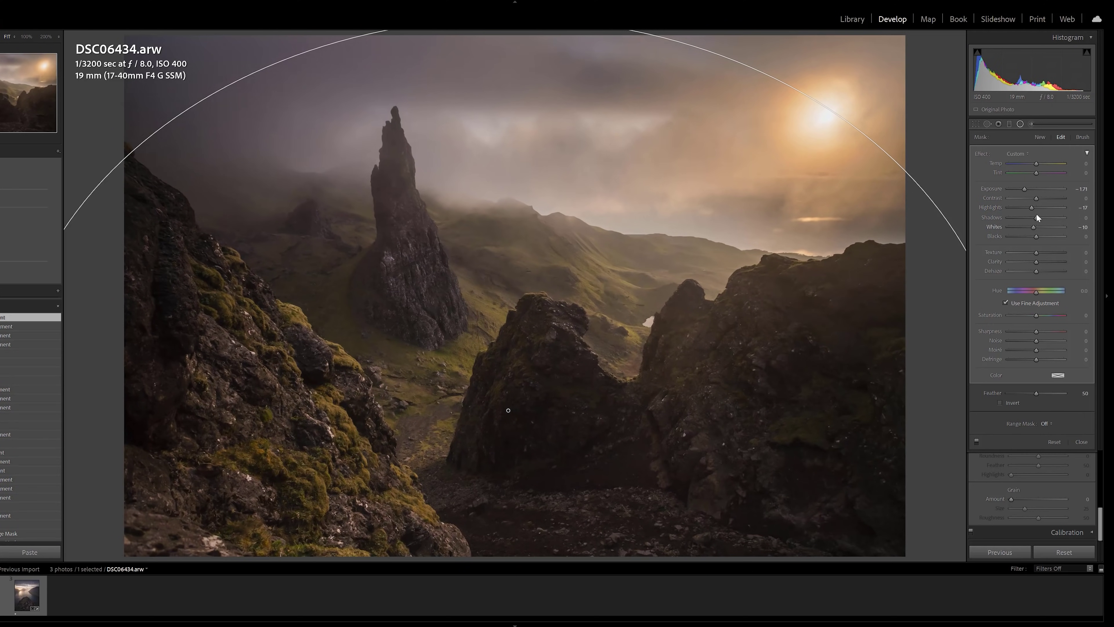
left_click_drag(1036, 217, 1038, 218)
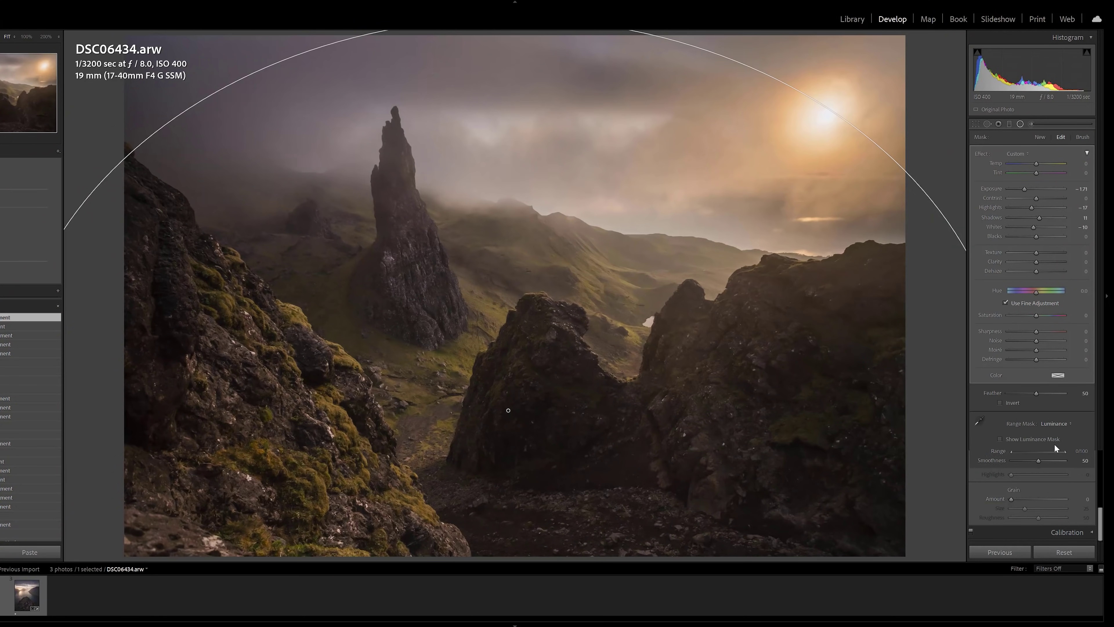
- Limit the filter's luminance range to 28–100, checking coverage with the mask preview
left_click(1040, 439)
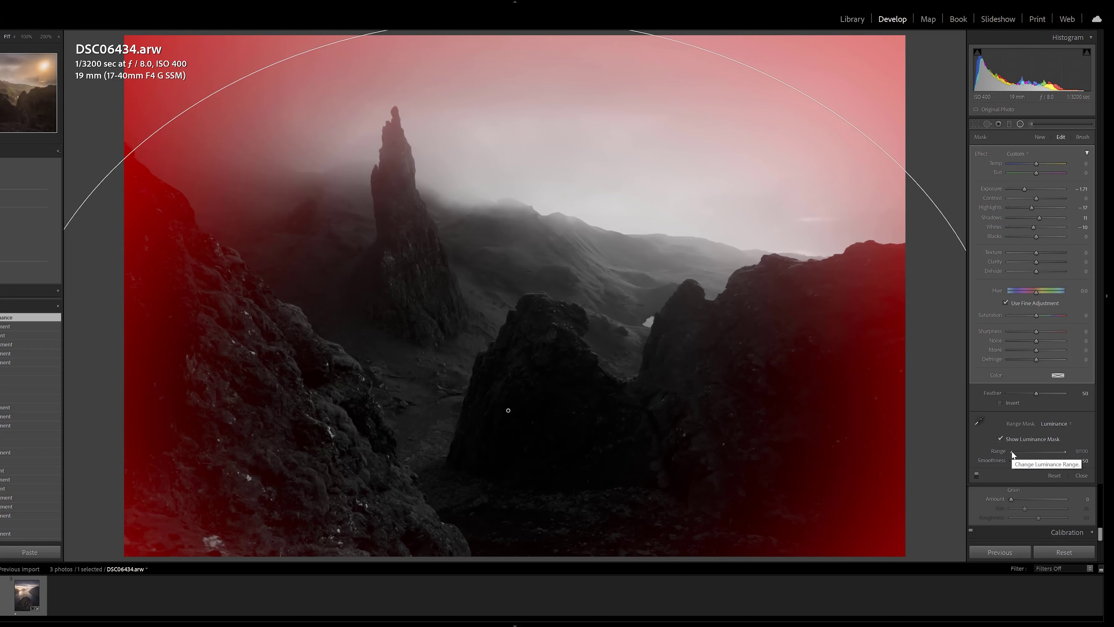
left_click_drag(1012, 452, 1032, 455)
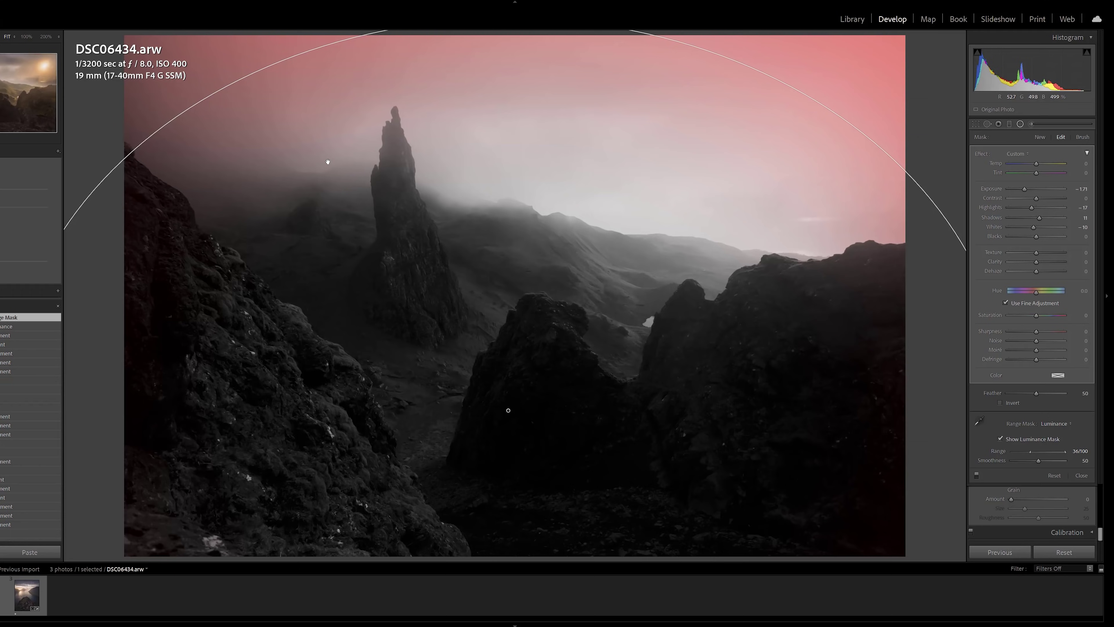
left_click(1005, 436)
mouse_move(1030, 450)
left_mouse_down()
mouse_move(1009, 451)
mouse_move(1025, 451)
left_mouse_up()
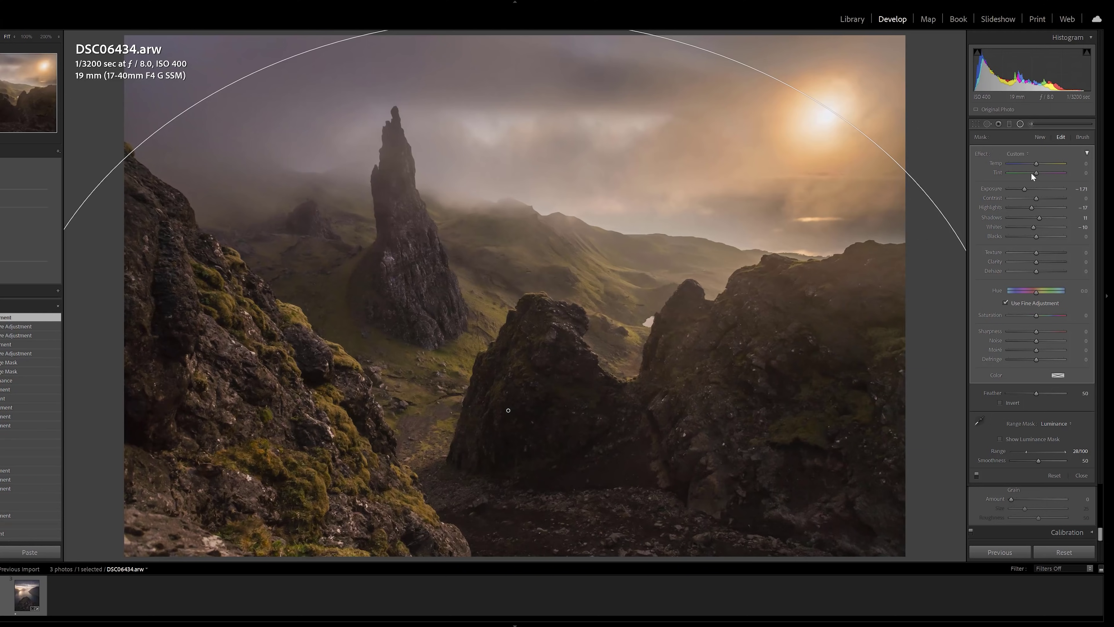
- Lower the radial filter's Temp to about −11
left_click(1034, 163)
left_click_drag(1033, 162, 1033, 161)
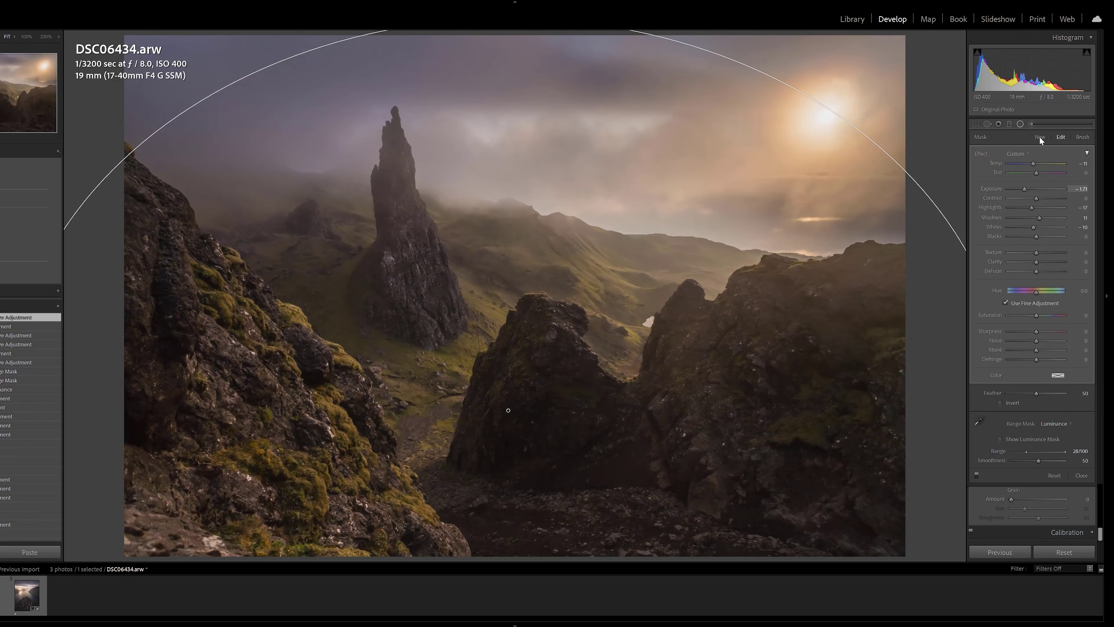
- Close the first filter and draw a new large radial ellipse rotated to hug the left edge
left_click(1019, 124)
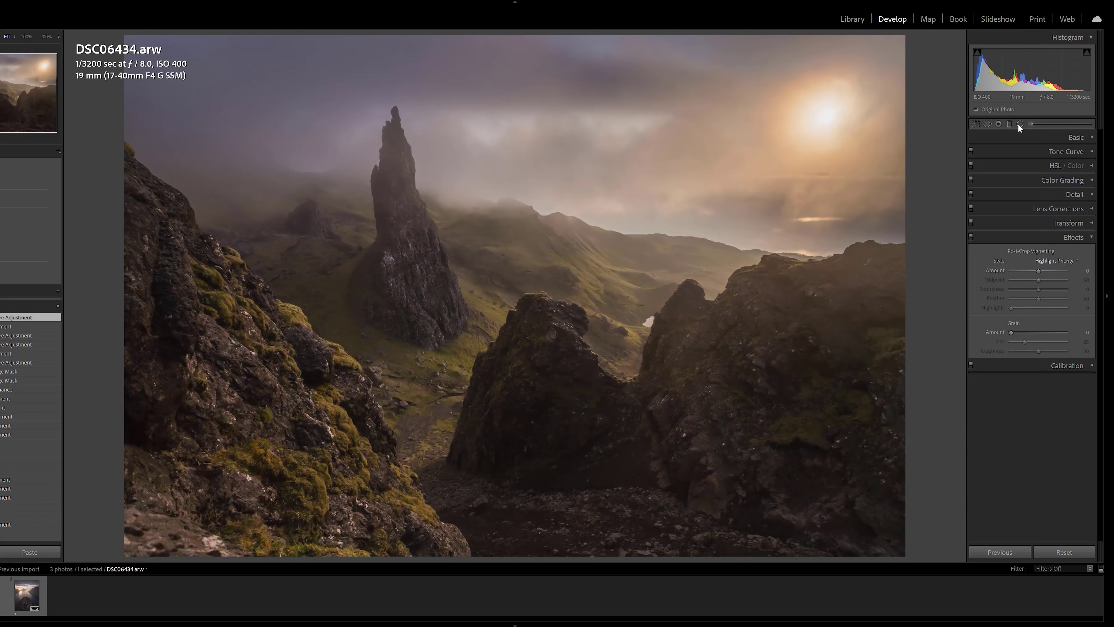
left_click(1019, 125)
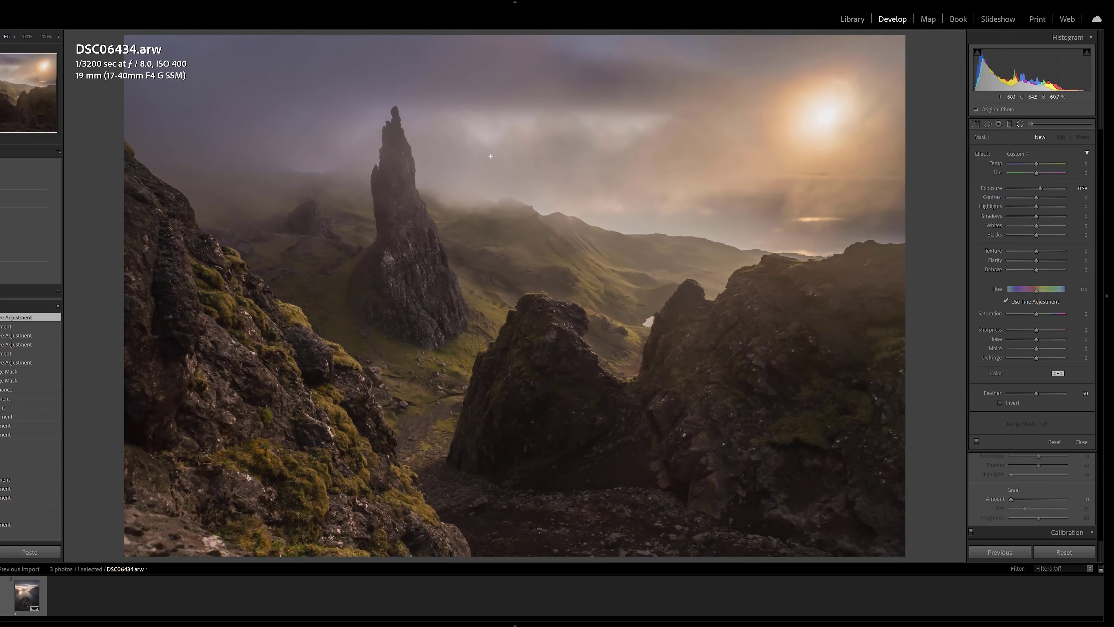
left_click_drag(552, 209, 987, 544)
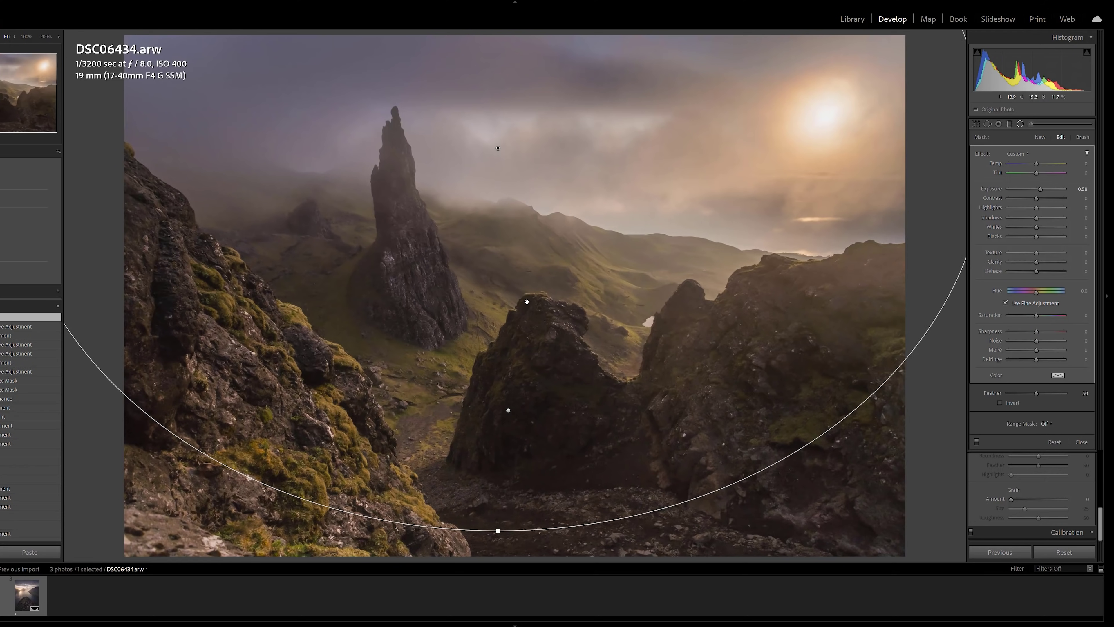
left_click_drag(509, 162, 609, 238)
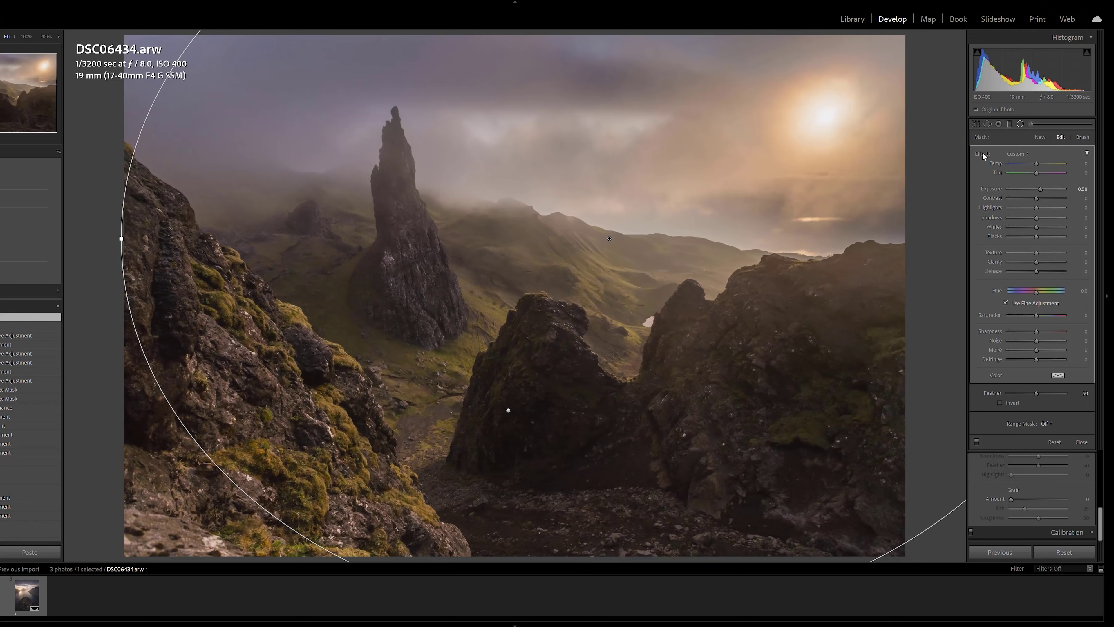
- Set the new filter's Exposure to −1.53 and Highlights to −71
left_click_drag(1039, 189, 1032, 190)
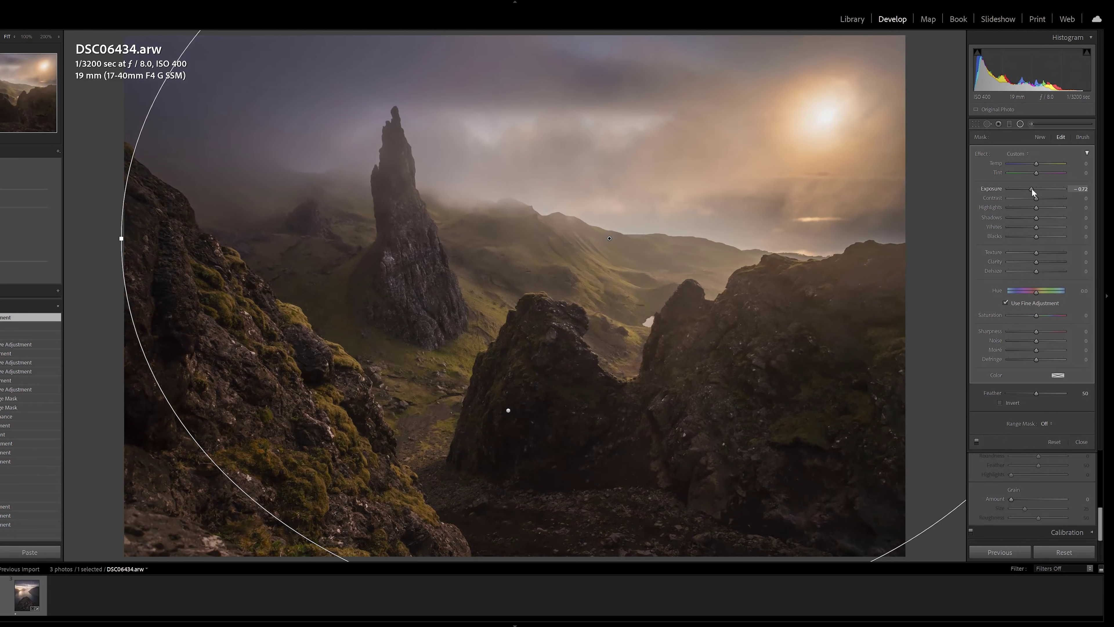
left_click_drag(1035, 206, 1017, 206)
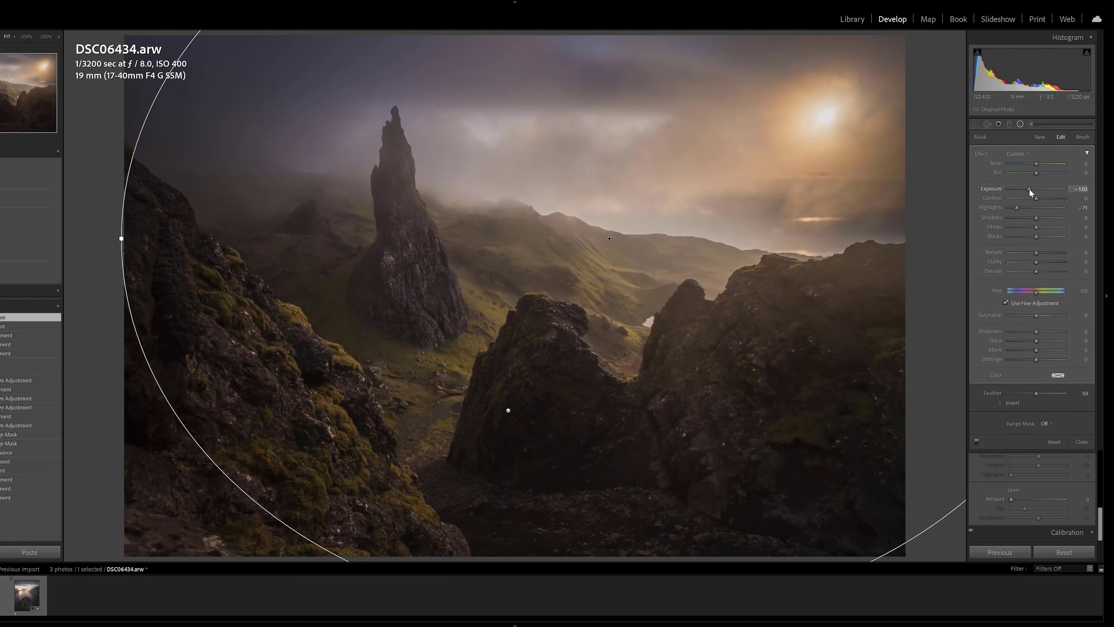
left_click_drag(1029, 190, 1026, 189)
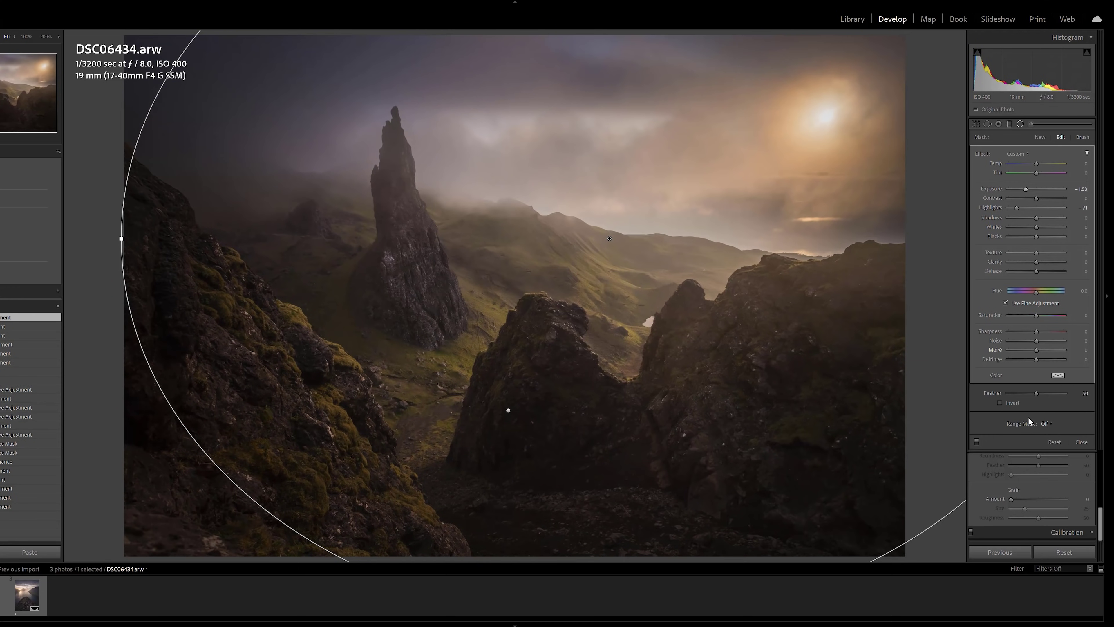
- Add a Luminance range mask of 16–55 to the left-edge filter and darken Exposure to −2.07
left_click(1046, 423)
left_click(1030, 452)
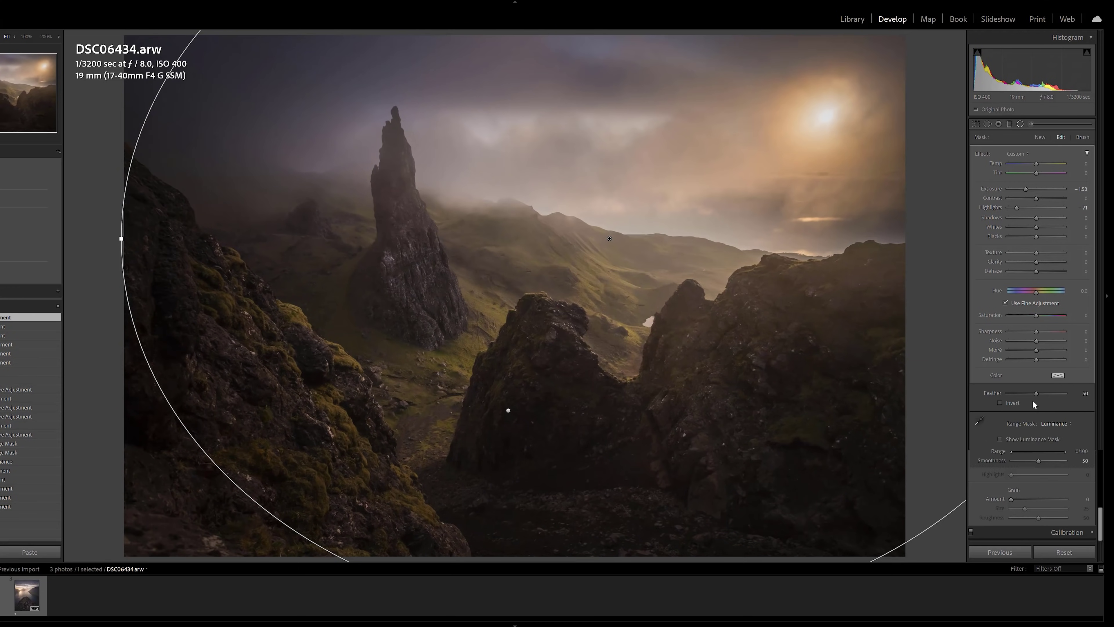
left_click_drag(1064, 452, 1040, 450)
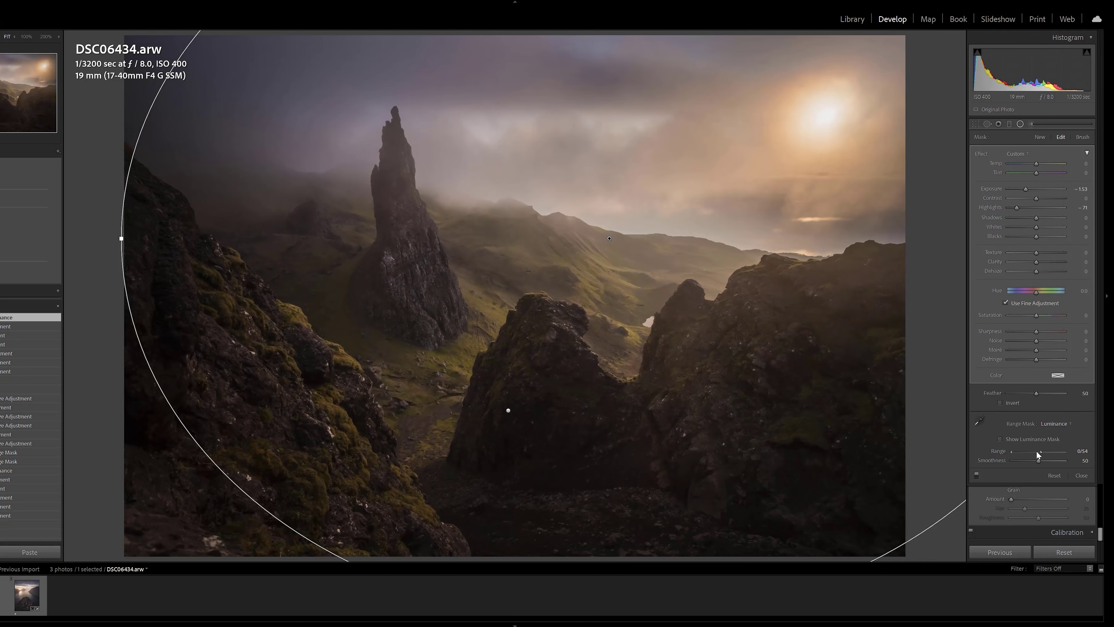
left_click(1014, 450)
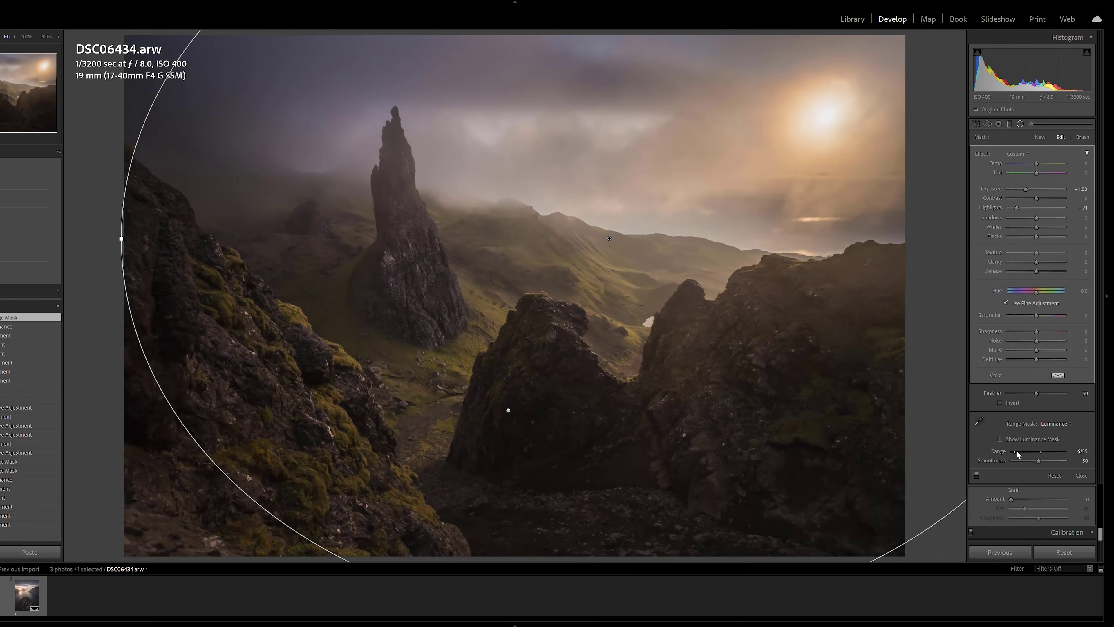
left_click(1001, 440)
left_click_drag(1014, 451, 1018, 451)
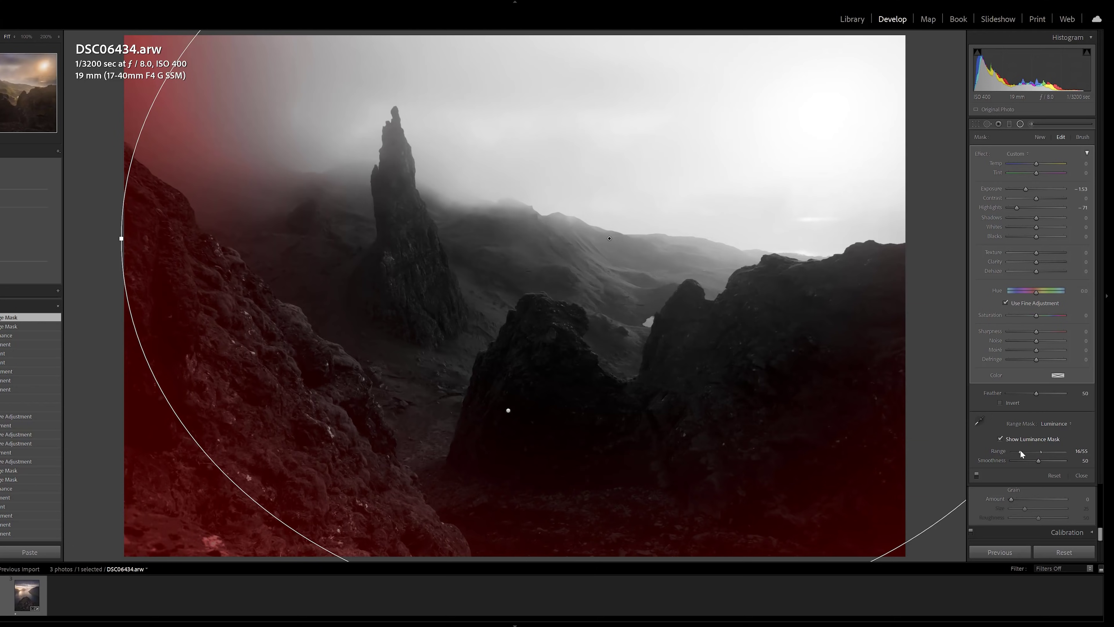
left_click(1002, 437)
left_click_drag(1023, 188, 1021, 187)
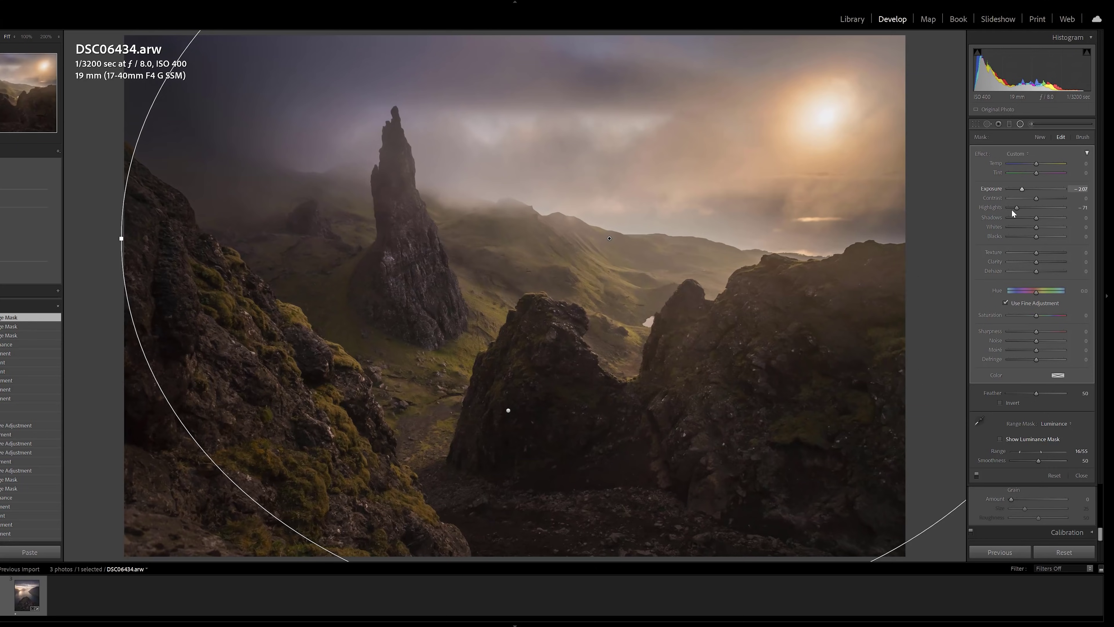
- Shift the second radial filter right and stretch it into a wide ellipse along the bottom edge
left_click_drag(122, 238, 202, 255)
mouse_move(689, 244)
left_mouse_down()
mouse_move(576, 211)
mouse_move(629, 215)
mouse_move(187, 97)
left_mouse_up()
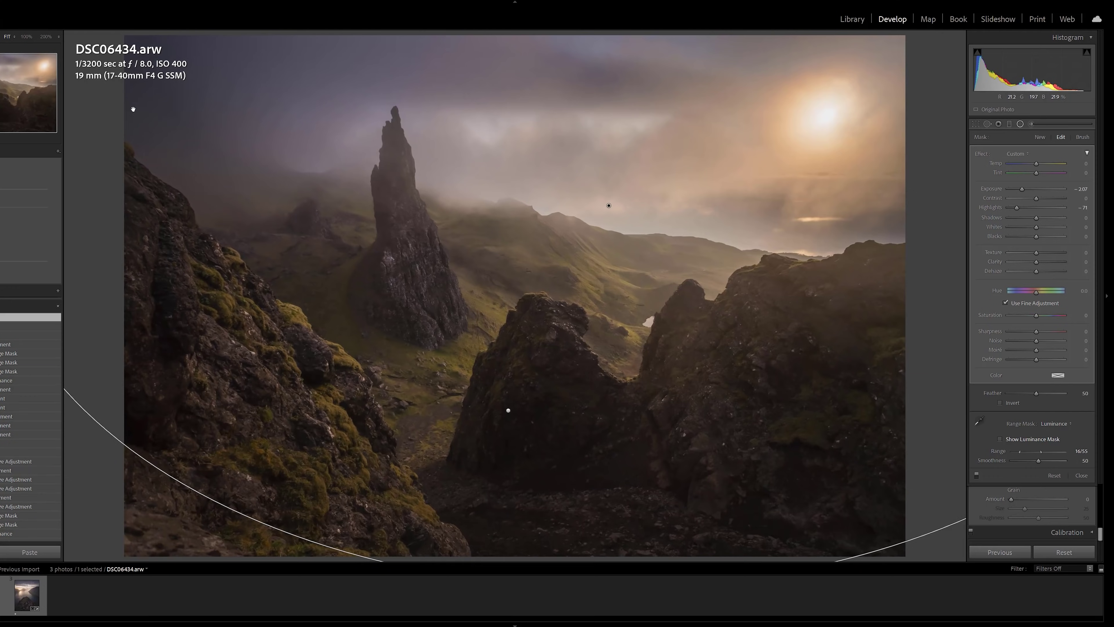